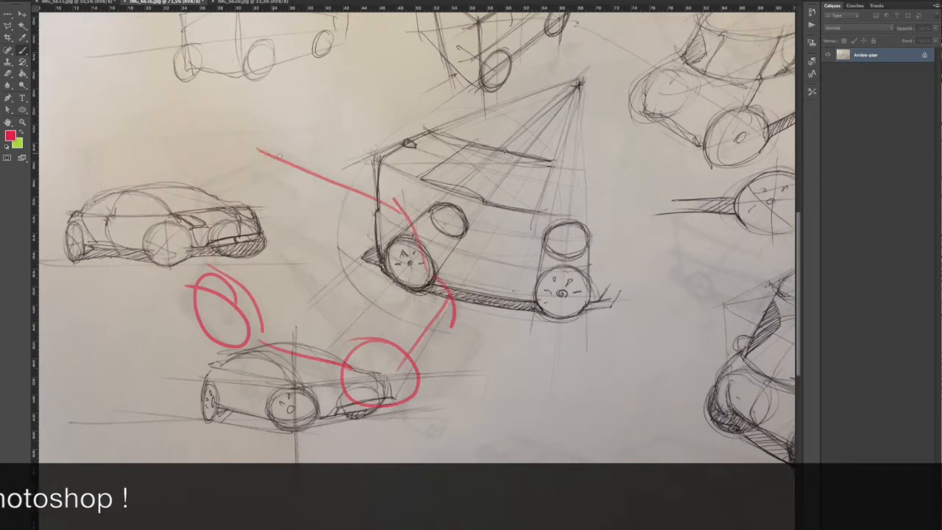
Complete the red overlay sketch of a boxy car with its lower body edge, front bumper hatching and zigzag hatching along the sill.
drag(241, 268, 398, 339)
mouse_move(455, 319)
mouse_down()
mouse_move(425, 398)
mouse_move(466, 355)
mouse_up()
drag(451, 329, 459, 364)
drag(446, 344, 450, 370)
drag(442, 379, 425, 392)
drag(333, 375, 341, 390)
drag(247, 357, 333, 377)
drag(253, 343, 319, 374)
Adjust the brush size, paint two large crossing strokes over the red car sketch, and switch to the IMG_6626 image.
click(27, 0)
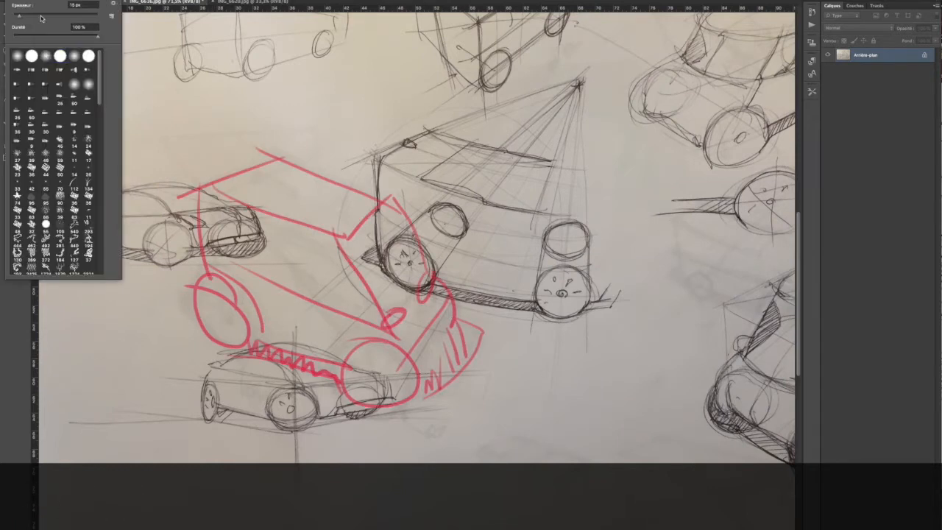
drag(19, 15, 27, 15)
drag(242, 147, 336, 396)
drag(435, 204, 178, 351)
click(252, 2)
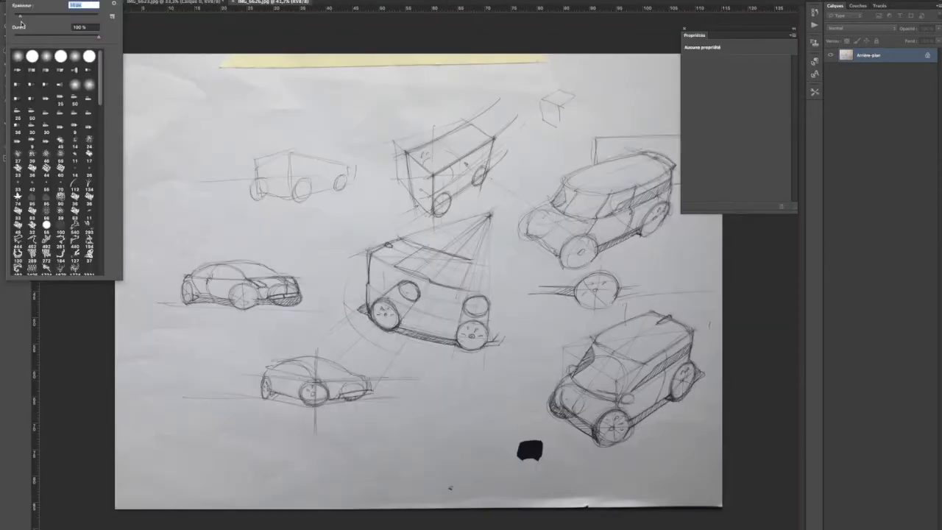
Paint a green loop near the page's upper-left corner, a diagonal line across the sheet and marks near its lower-right corner.
click(148, 139)
mouse_move(157, 100)
mouse_down()
mouse_move(624, 450)
mouse_move(600, 435)
mouse_up()
drag(653, 470, 669, 448)
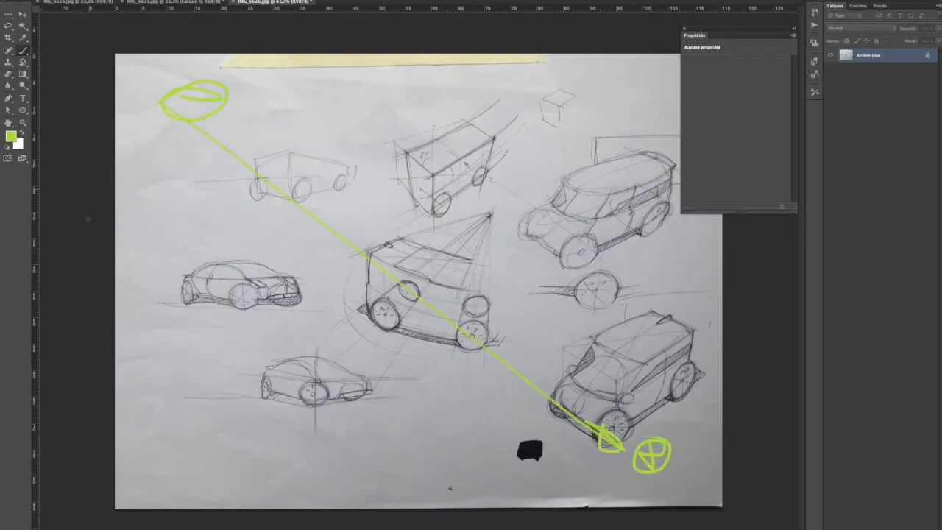
Paint a white spot near the page's upper-left corner and another near its lower-right corner on a new layer with a large brush.
click(25, 133)
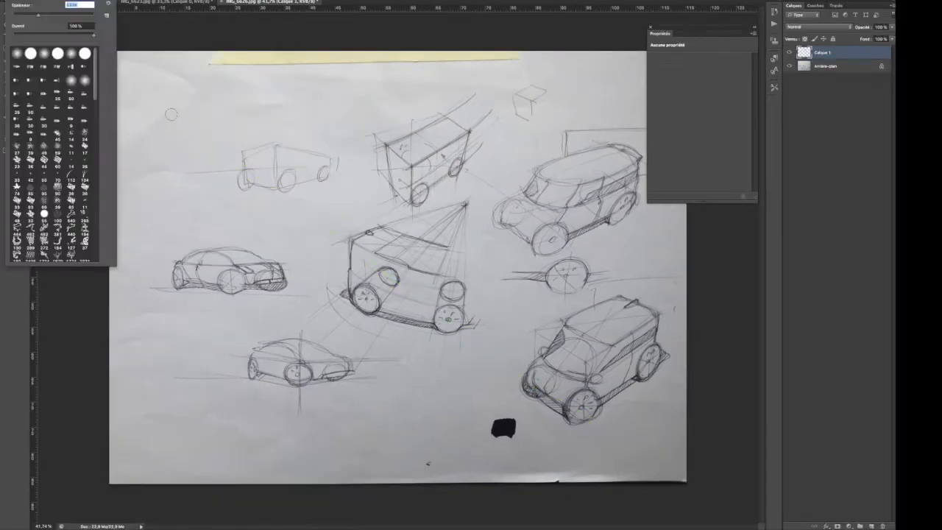
click(161, 119)
drag(631, 443, 616, 453)
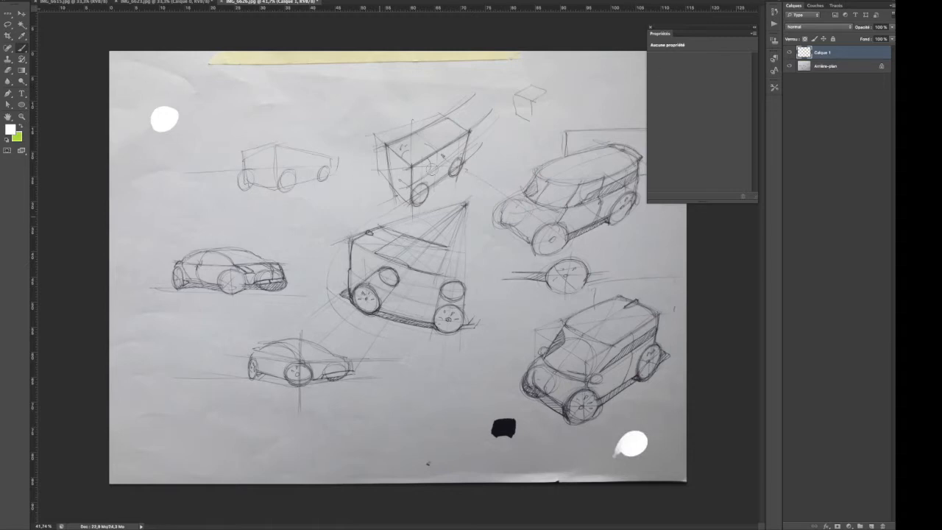
Add a Curves (Courbes) adjustment layer directly above the Arrière-plan layer and move its properties clear of the layer list.
click(828, 68)
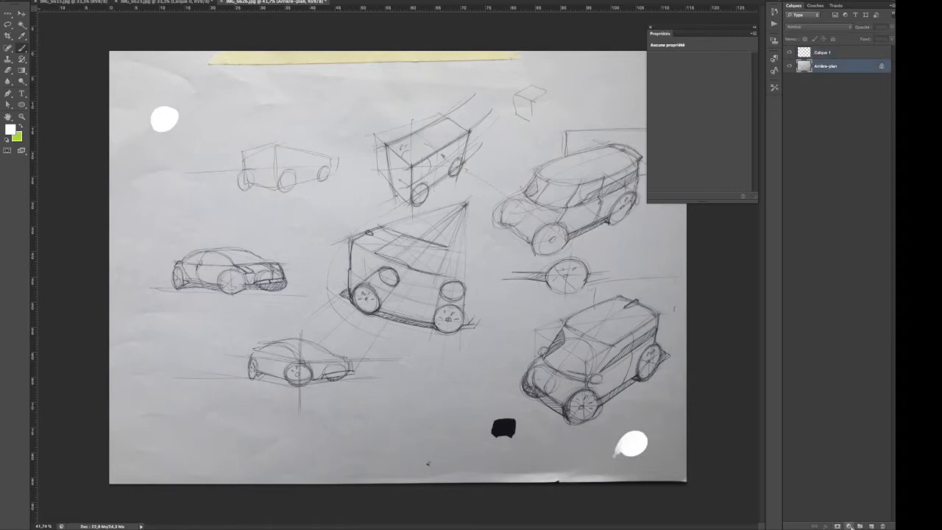
click(850, 526)
click(825, 383)
drag(701, 29, 364, 44)
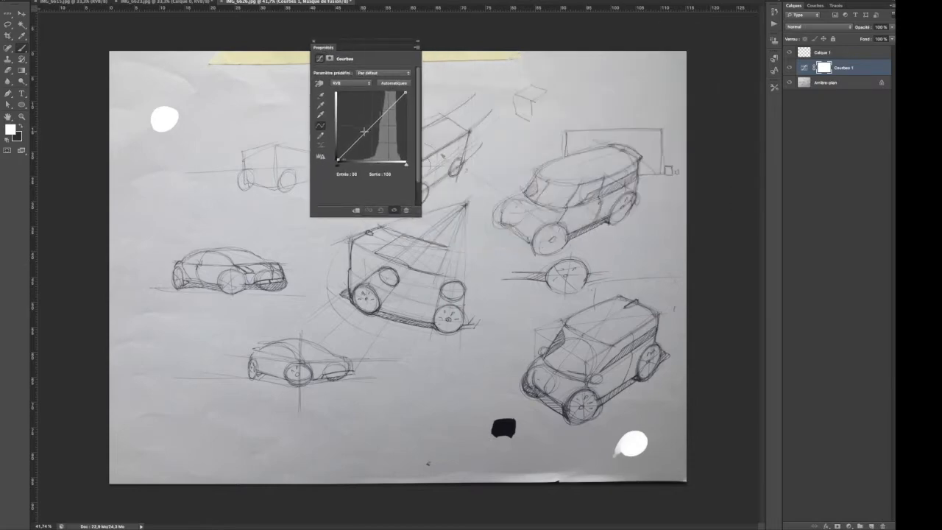
Set the curve's white point by sampling the grey paper below the central car sketch.
drag(363, 131, 320, 121)
click(322, 116)
click(443, 438)
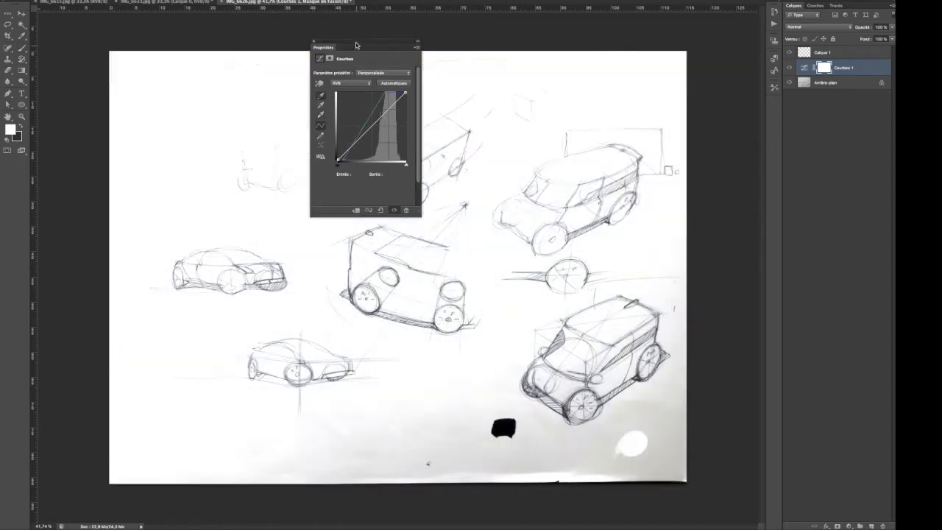
Compare the sketches with and without the Curves adjustment by toggling the Courbes 1 layer's visibility.
drag(357, 46, 227, 48)
click(789, 68)
click(789, 67)
click(790, 67)
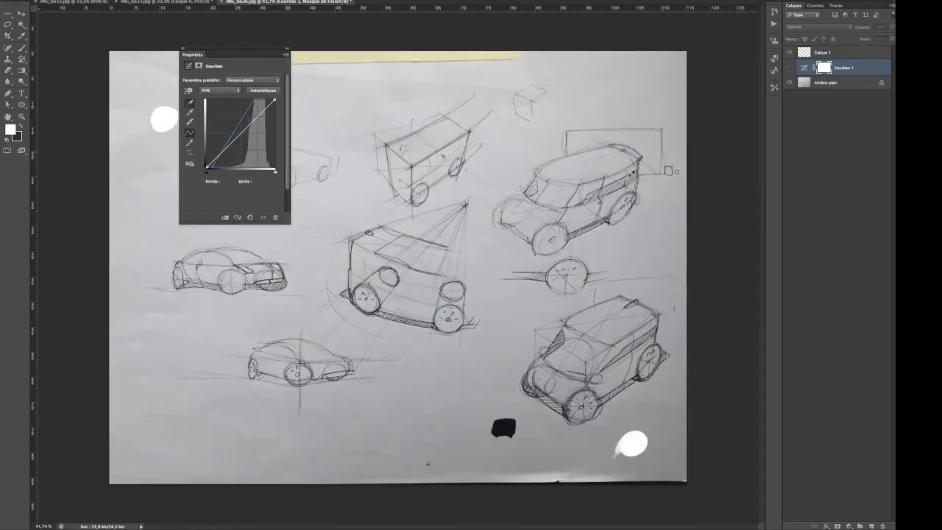
click(789, 68)
click(790, 68)
click(790, 68)
click(789, 67)
drag(229, 145, 231, 142)
click(789, 68)
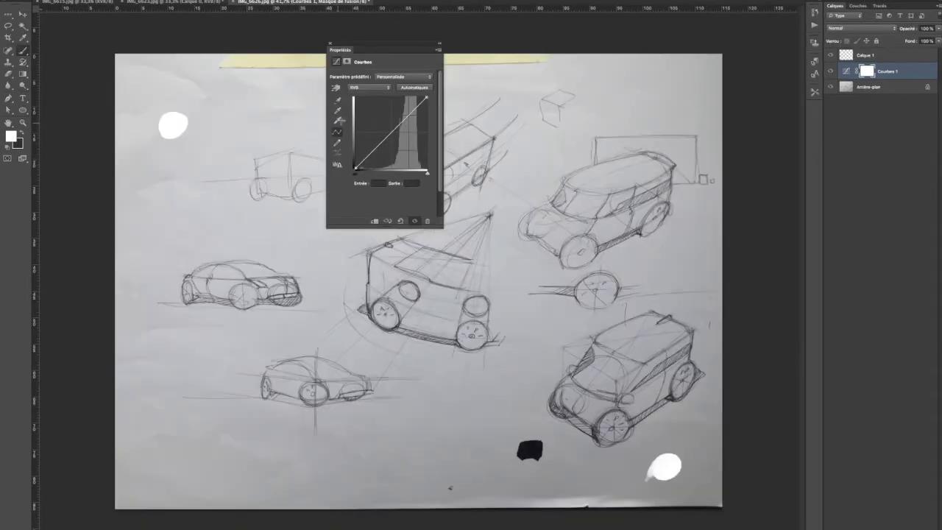
Sample the grey paper just below the central car sketch as the Curves adjustment's white point.
click(339, 121)
click(338, 122)
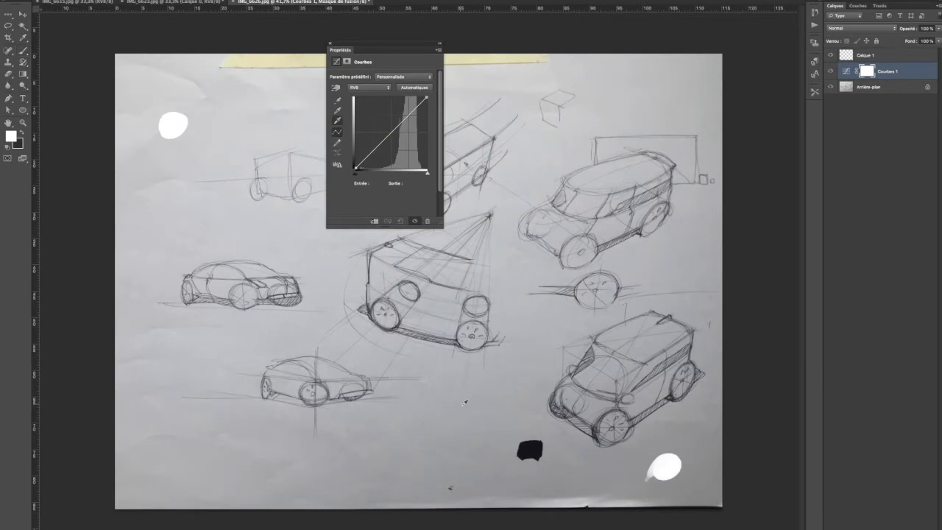
click(464, 402)
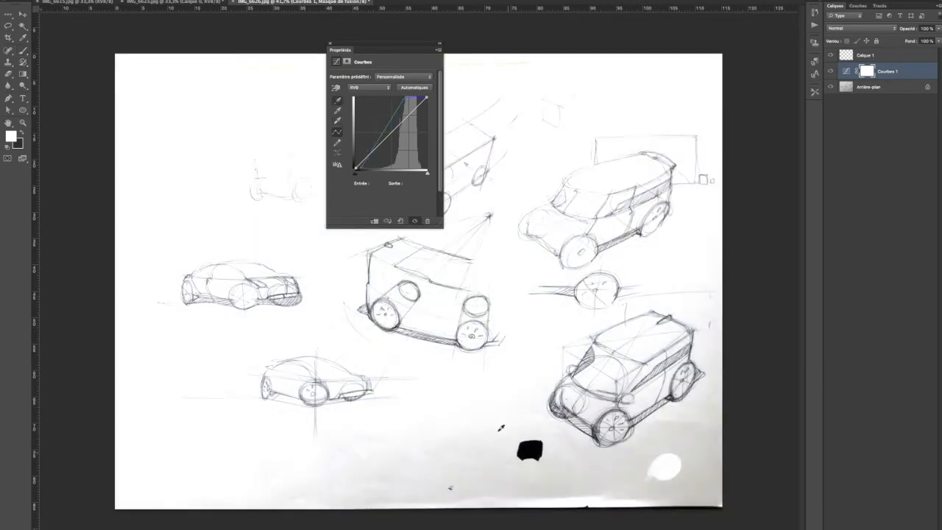
Add a midtone point to the Courbes 1 curve at input 117 and output 118.
drag(381, 51, 242, 59)
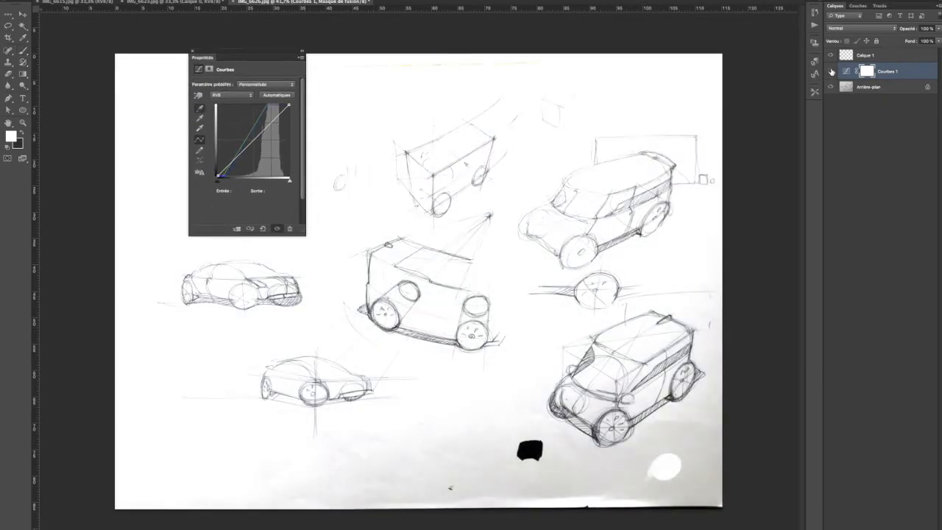
mouse_move(243, 151)
mouse_down()
mouse_move(274, 129)
mouse_move(251, 147)
mouse_move(262, 153)
mouse_move(242, 123)
mouse_move(246, 146)
mouse_move(270, 119)
mouse_move(273, 129)
mouse_move(246, 149)
mouse_up()
click(244, 142)
Save the corrected image as essaiyoutube.jpg in the tuto youtube folder.
click(97, 70)
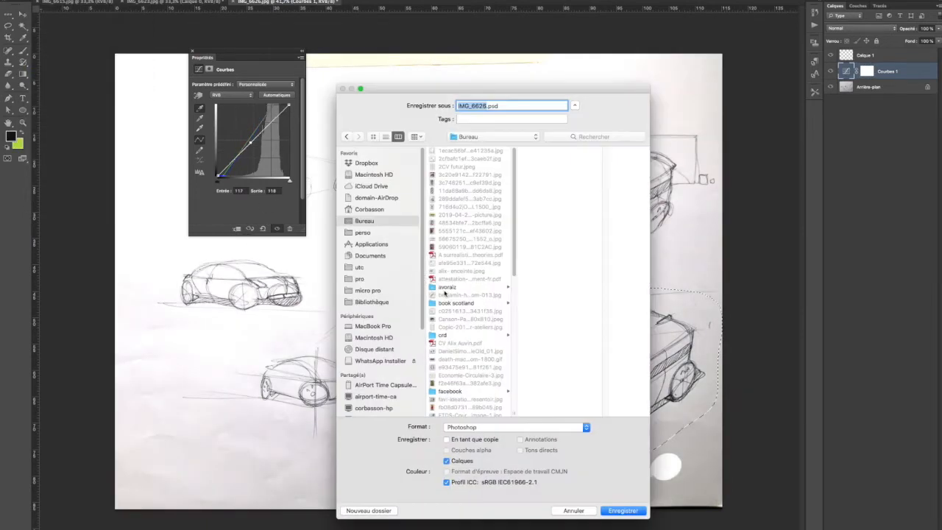
click(493, 136)
click(489, 196)
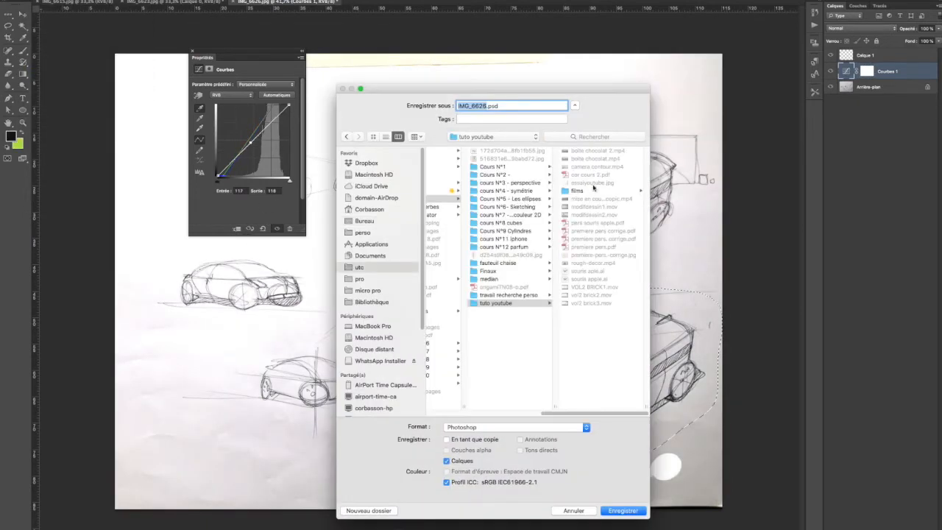
click(593, 182)
click(609, 510)
click(556, 148)
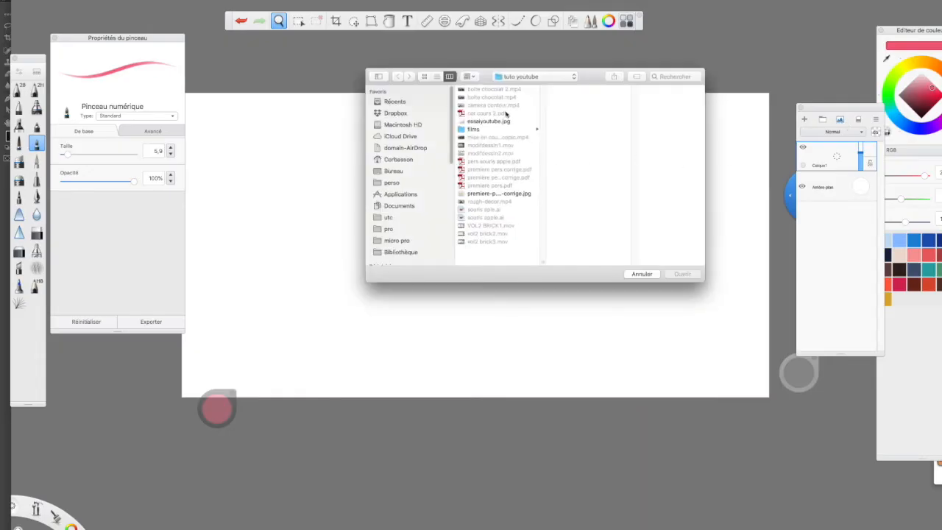
Switch to SketchBook, import essaiyoutube.jpg from the tuto youtube folder as a layer, and select the empty layer beneath it.
click(497, 121)
click(682, 273)
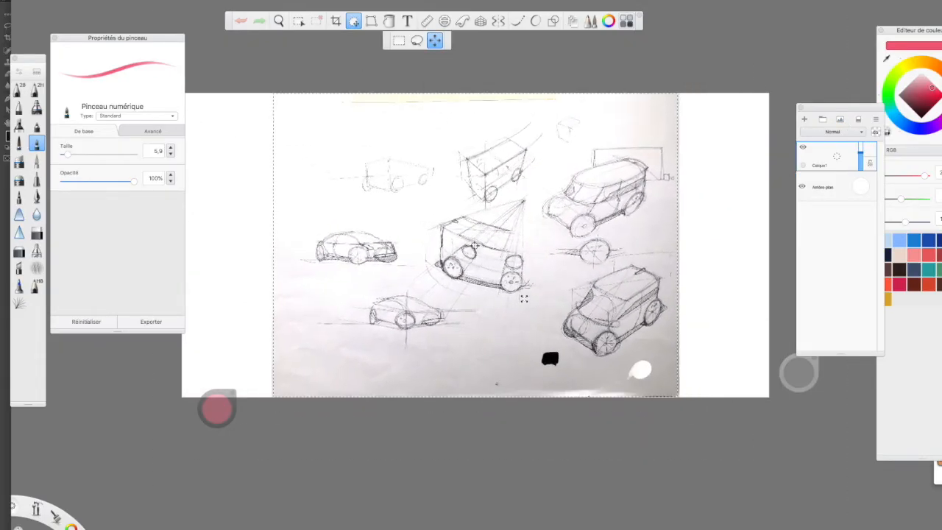
click(835, 190)
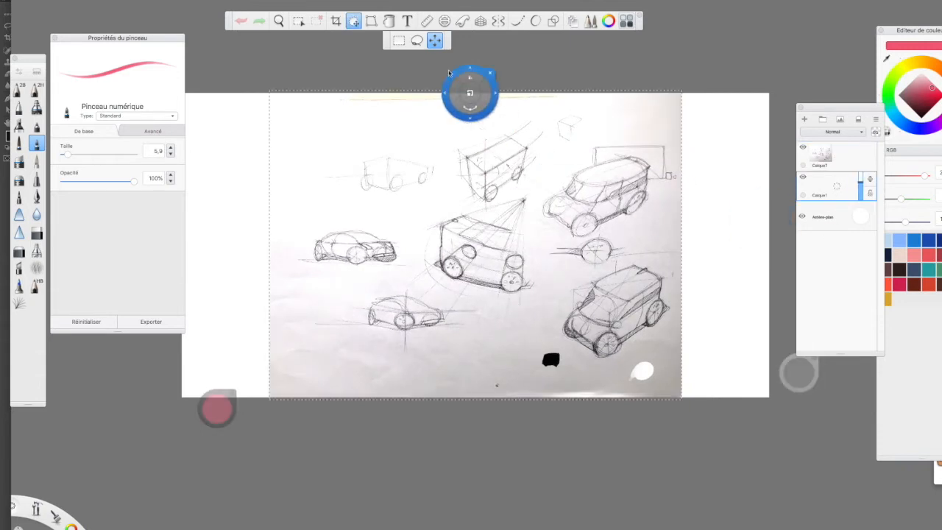
Fill the layer beneath the sketches with a radial gradient from the central car outward, using Copic T3 Toner Gray for its outer colour.
click(389, 20)
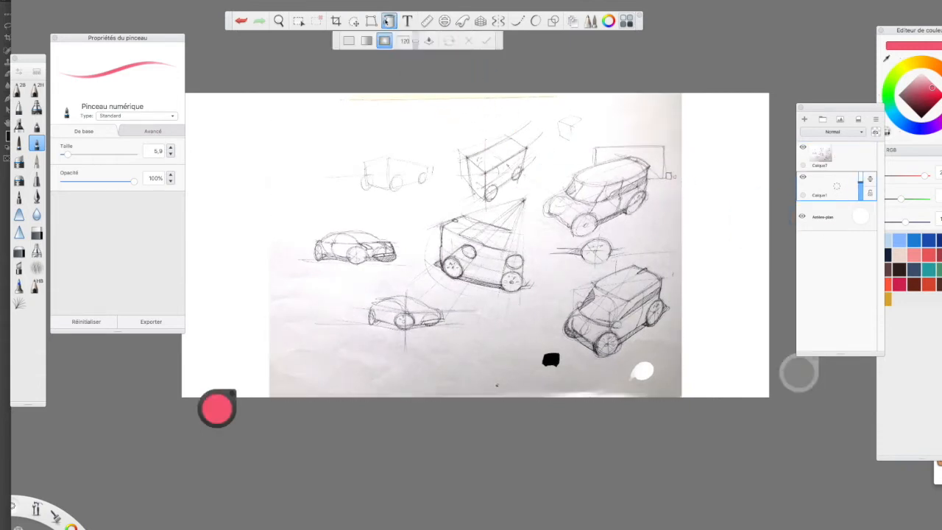
drag(463, 232, 696, 322)
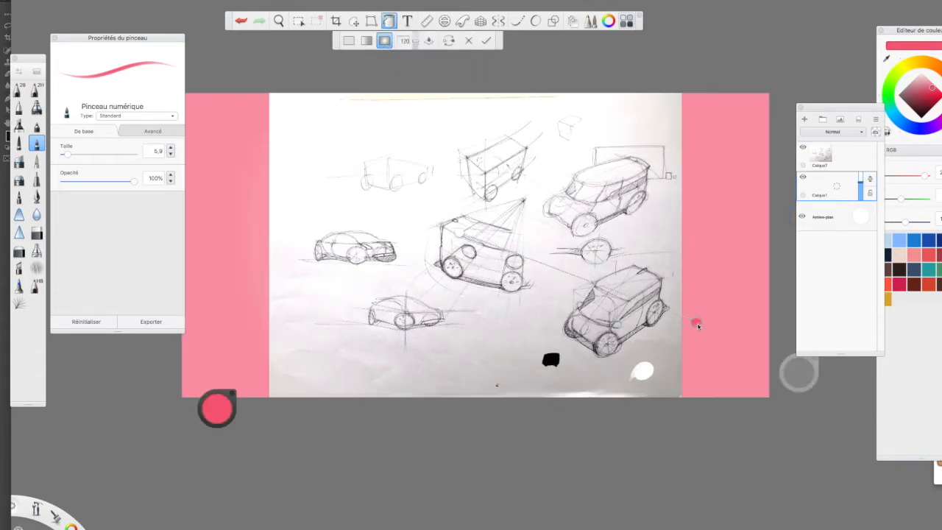
click(888, 255)
click(706, 200)
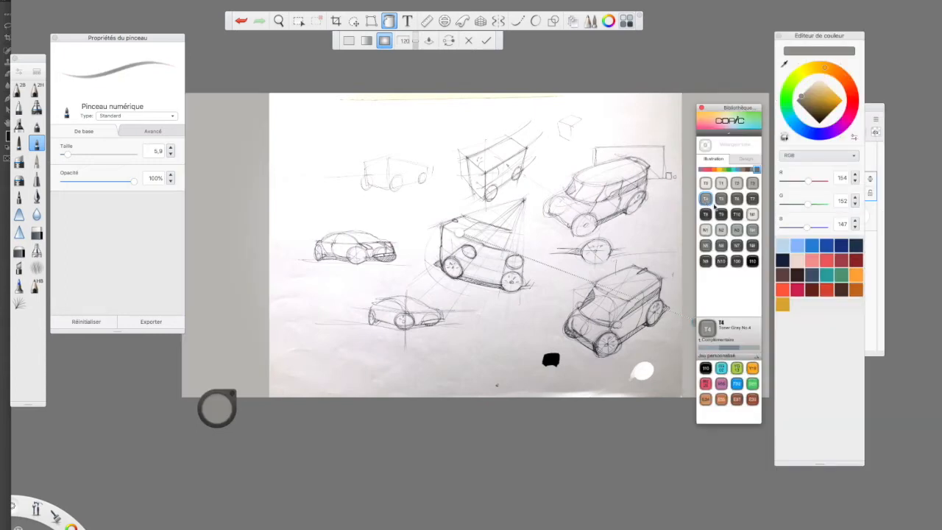
click(752, 184)
Rearrange the floating colour and layer palettes and set the imported sketch layer's blend mode to Assombrir.
drag(714, 108, 876, 111)
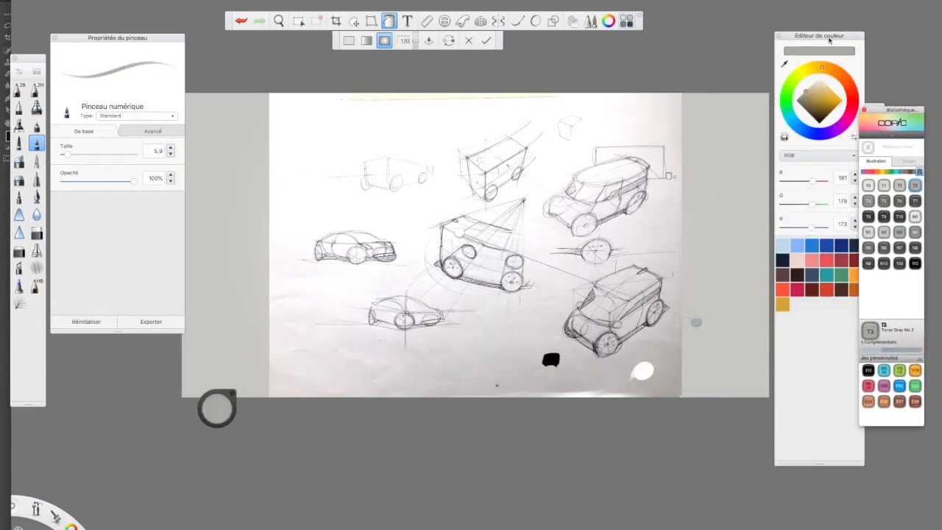
drag(829, 40, 794, 45)
drag(842, 107, 841, 162)
click(695, 106)
click(694, 84)
click(687, 98)
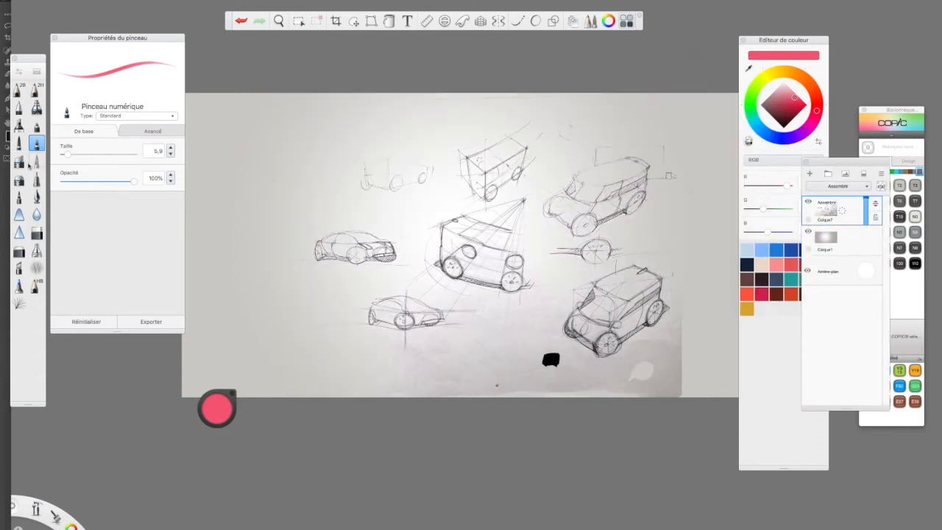
Outline the discoloured paper below the cars and around the lower-right van with a polyline selection and delete it from the sketch layer.
click(19, 160)
click(298, 21)
click(419, 336)
click(477, 328)
click(492, 295)
click(520, 293)
click(521, 307)
click(569, 276)
click(570, 304)
click(559, 335)
click(574, 349)
click(608, 361)
click(627, 344)
click(657, 335)
click(684, 298)
click(700, 416)
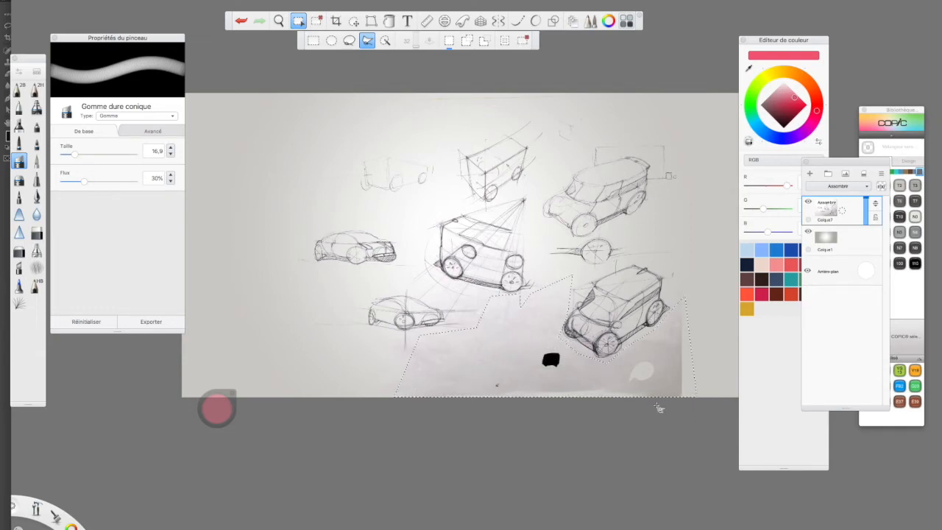
double_click(659, 410)
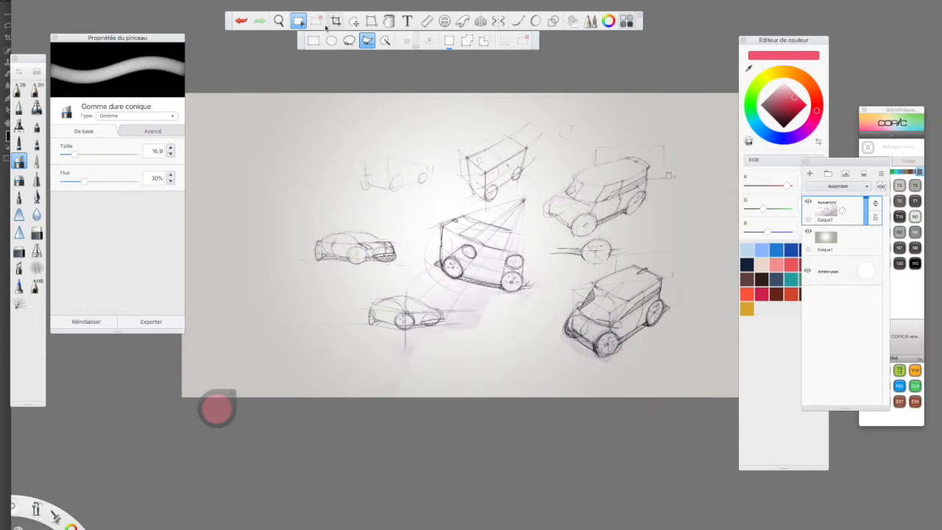
Erase the purplish paper remnants around the lower-left car and beneath the central car with the Gomme dure eraser.
key(space)
drag(435, 321, 459, 322)
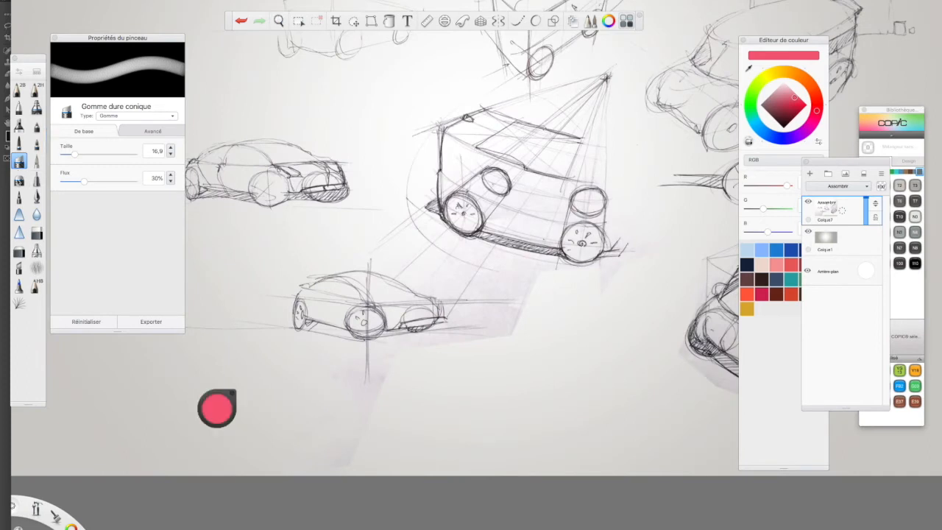
click(36, 233)
mouse_move(475, 316)
mouse_down()
mouse_move(520, 302)
mouse_move(483, 320)
mouse_up()
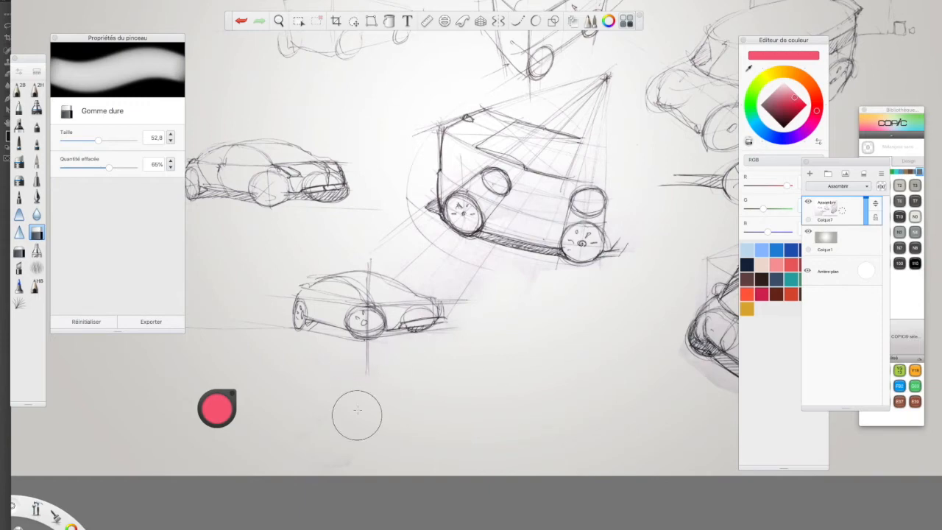
Erase the purplish remnants around the lower-right van with the Gomme dure conique eraser, and set its flow to 100%.
key(space)
drag(535, 375, 190, 367)
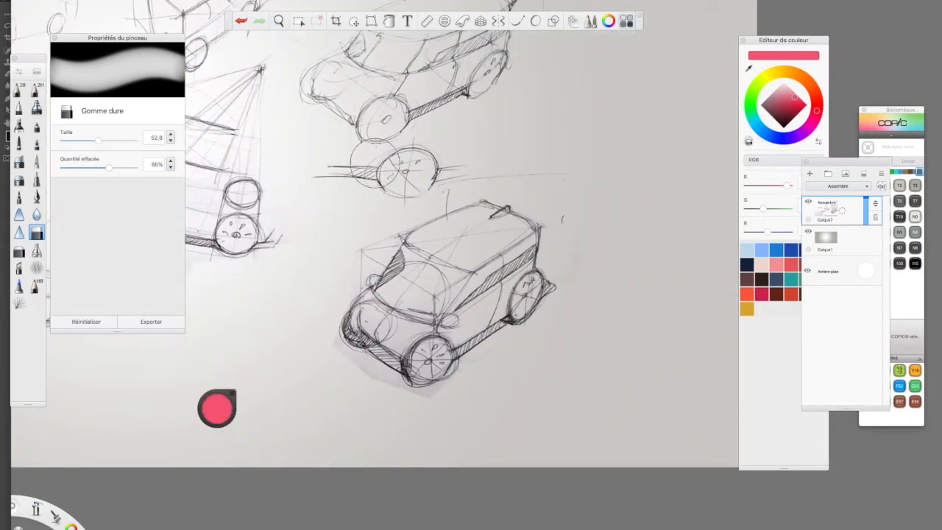
key(space)
drag(418, 327, 440, 389)
drag(439, 403, 477, 310)
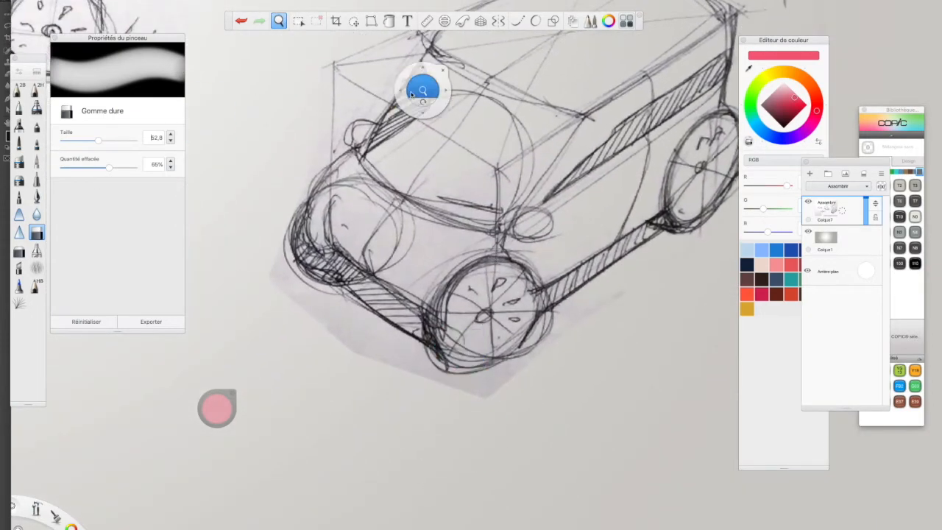
click(18, 161)
mouse_move(548, 340)
mouse_down()
mouse_move(478, 390)
mouse_move(420, 382)
mouse_up()
mouse_move(442, 398)
mouse_down()
mouse_move(414, 357)
mouse_move(449, 388)
mouse_move(314, 298)
mouse_move(330, 297)
mouse_move(287, 298)
mouse_move(327, 325)
mouse_move(273, 243)
mouse_up()
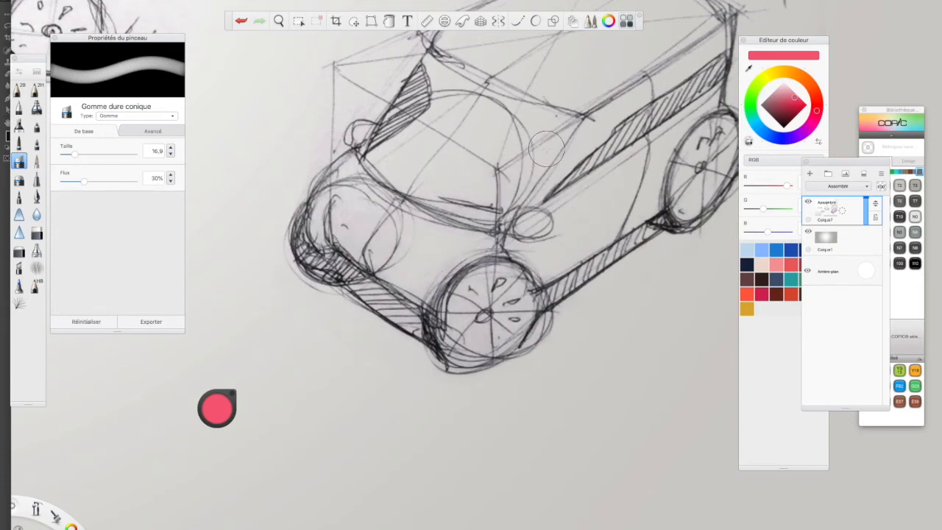
drag(84, 181, 69, 181)
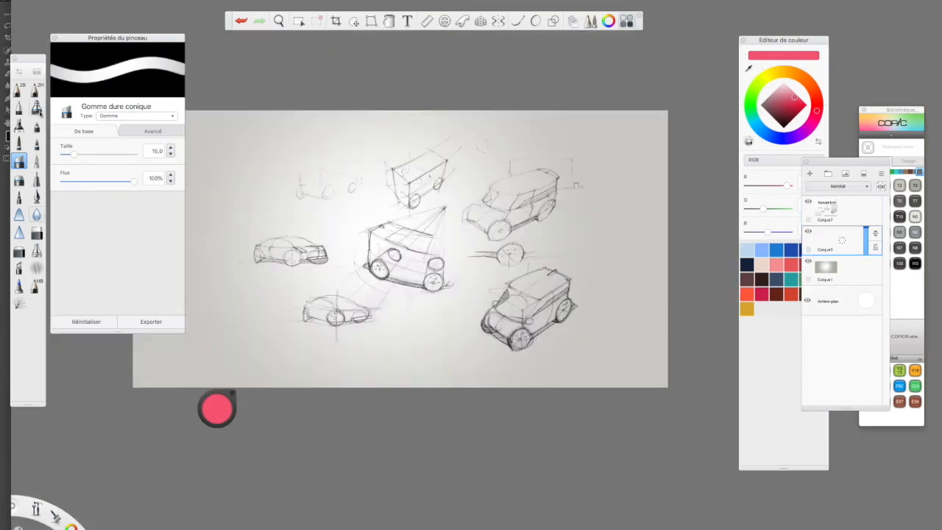
Choose the Aérographe jet conique brush with Copic Neutral Gray No.0 and activate the layer just beneath the sketch for the lower-right van.
click(36, 107)
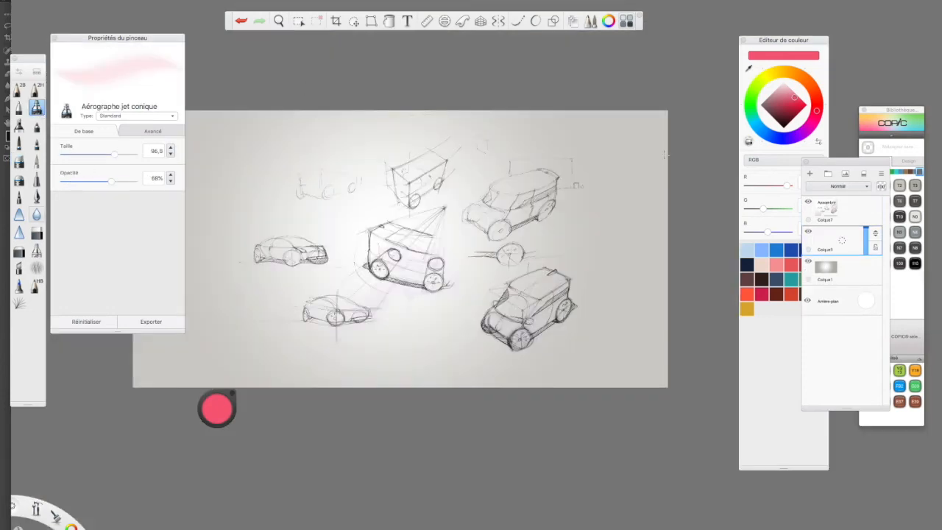
click(915, 215)
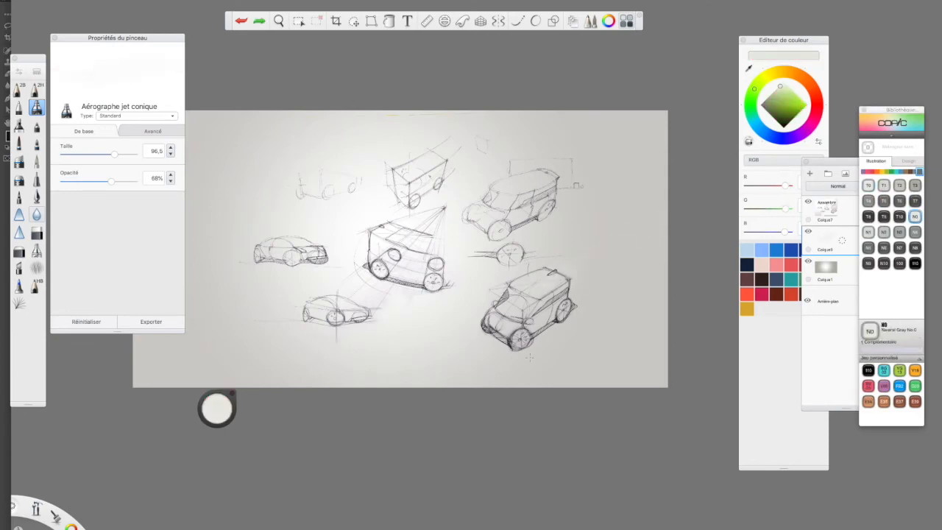
click(280, 22)
drag(531, 327, 529, 253)
drag(567, 320, 477, 359)
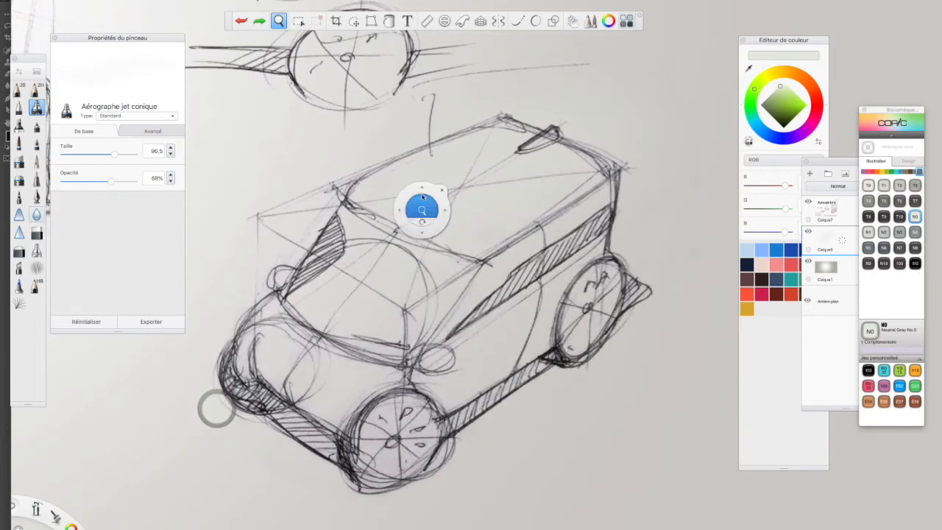
click(441, 213)
click(822, 274)
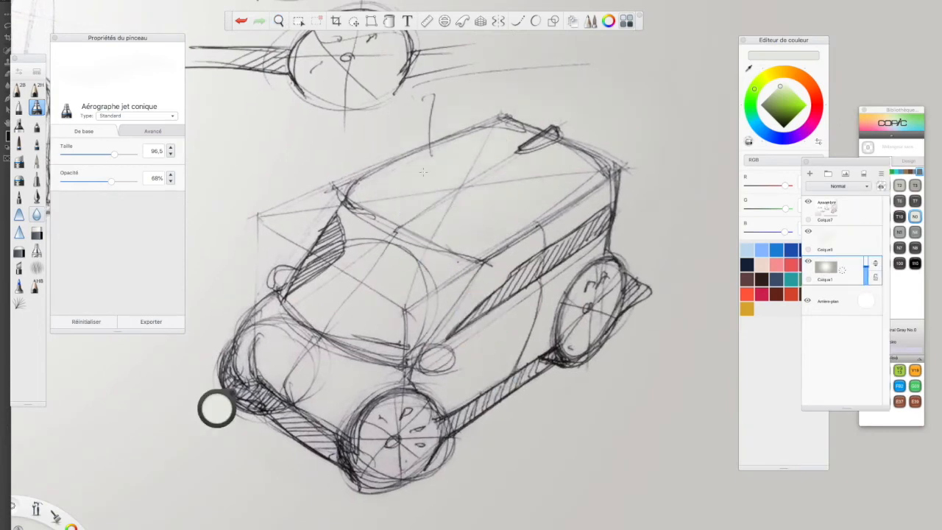
click(845, 250)
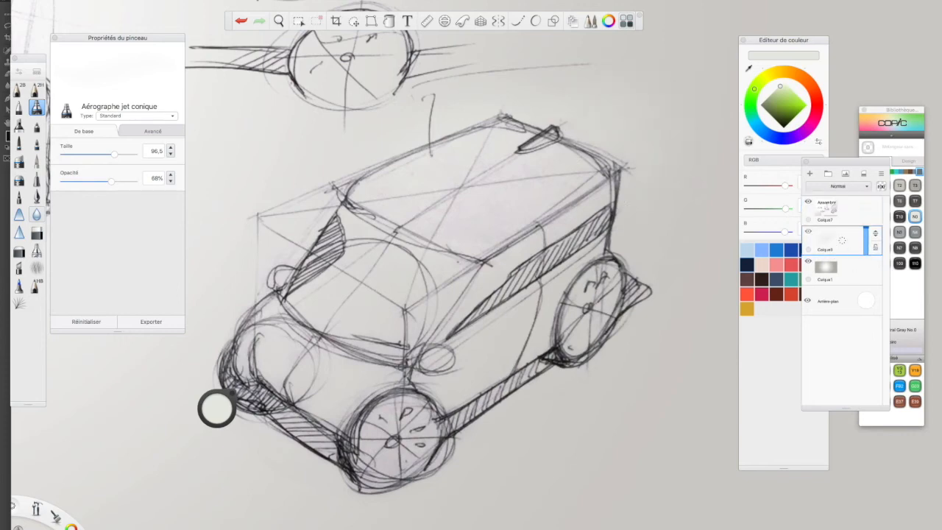
Add a new top layer in Eclaircir blend mode and airbrush the lower-right van's roof with pure white.
click(910, 298)
drag(782, 86, 787, 62)
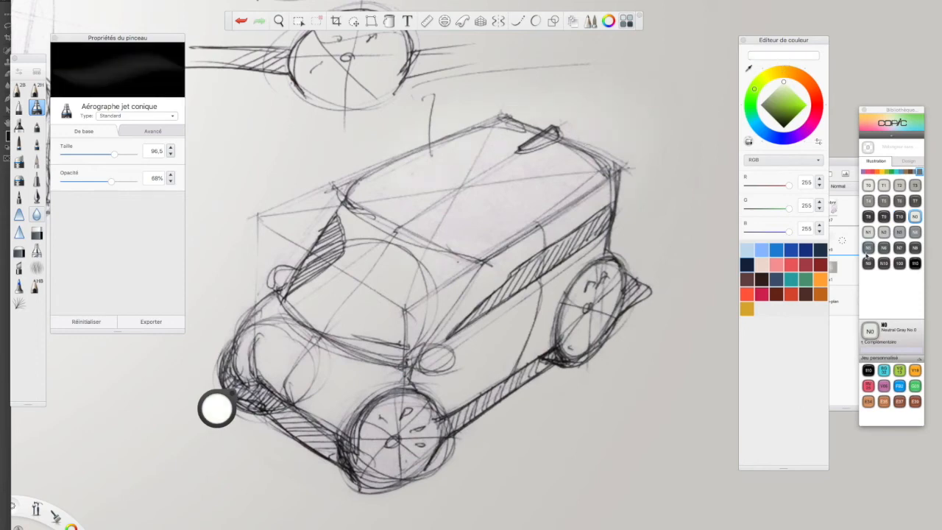
click(851, 215)
drag(843, 212, 843, 189)
click(834, 188)
click(828, 244)
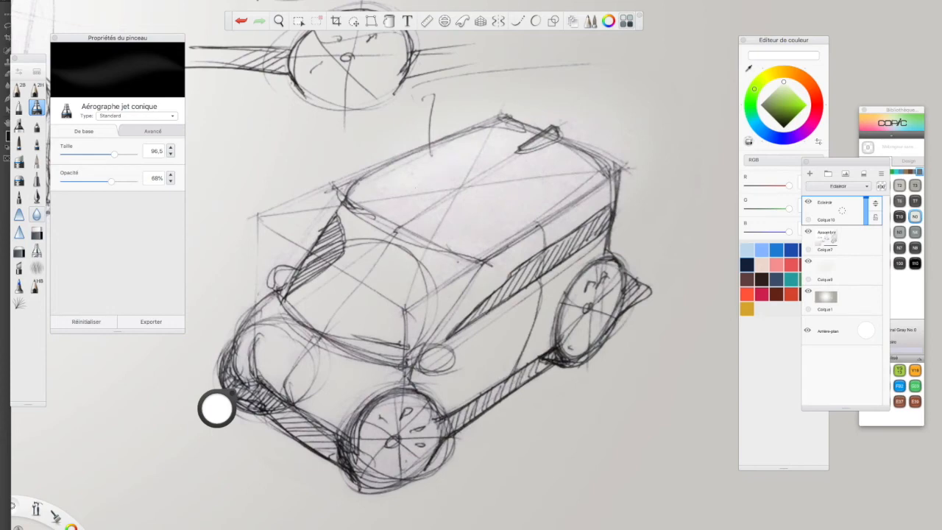
mouse_move(393, 191)
mouse_down()
mouse_move(588, 158)
mouse_move(456, 158)
mouse_move(596, 139)
mouse_move(768, 27)
mouse_up()
Choose the Gomme dure conique eraser and set its low-pressure size to 0,1.
click(19, 178)
click(20, 161)
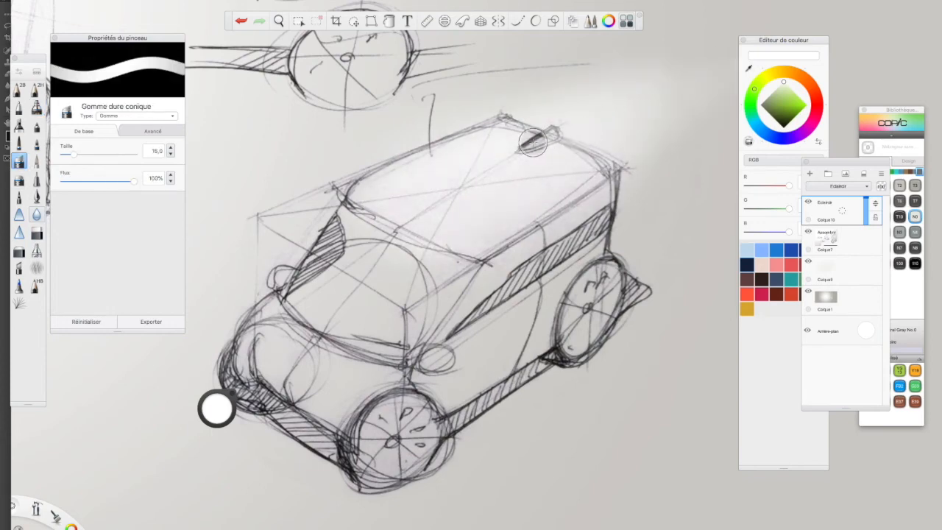
click(153, 131)
drag(74, 196, 63, 196)
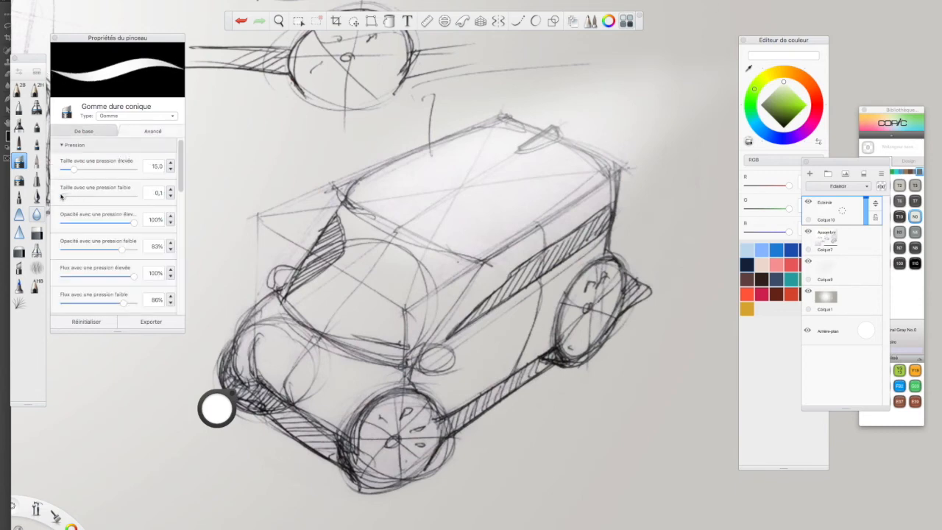
Erase the white highlight that spills past the van's roof edge and roof fin into the background.
drag(557, 128, 524, 150)
drag(593, 124, 673, 99)
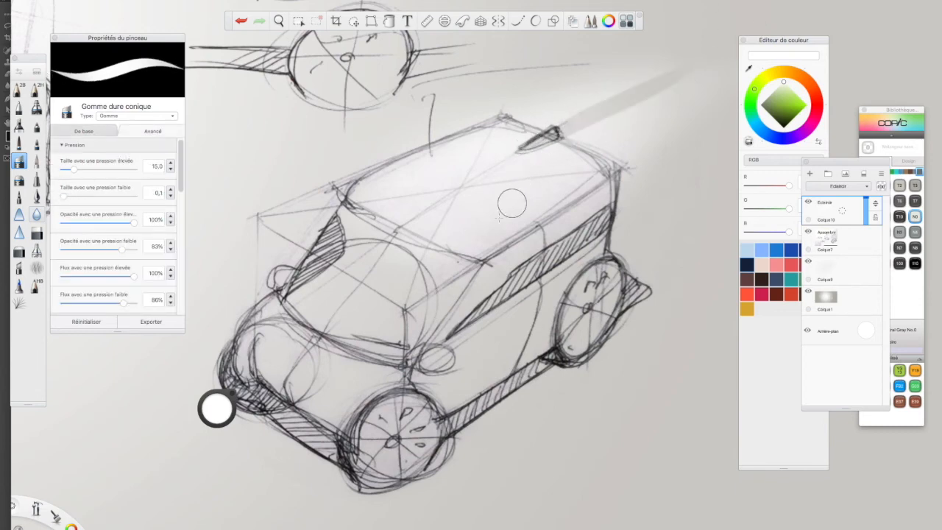
drag(575, 137, 694, 80)
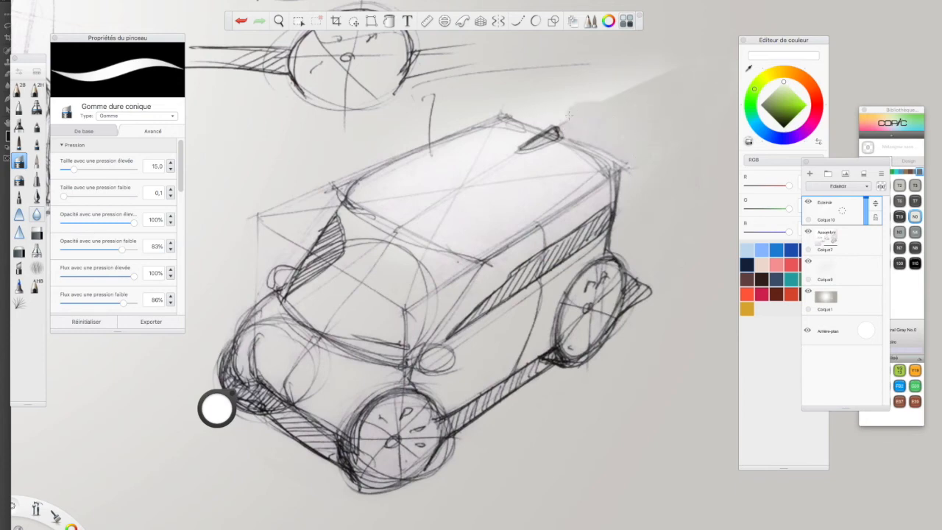
drag(541, 110, 662, 68)
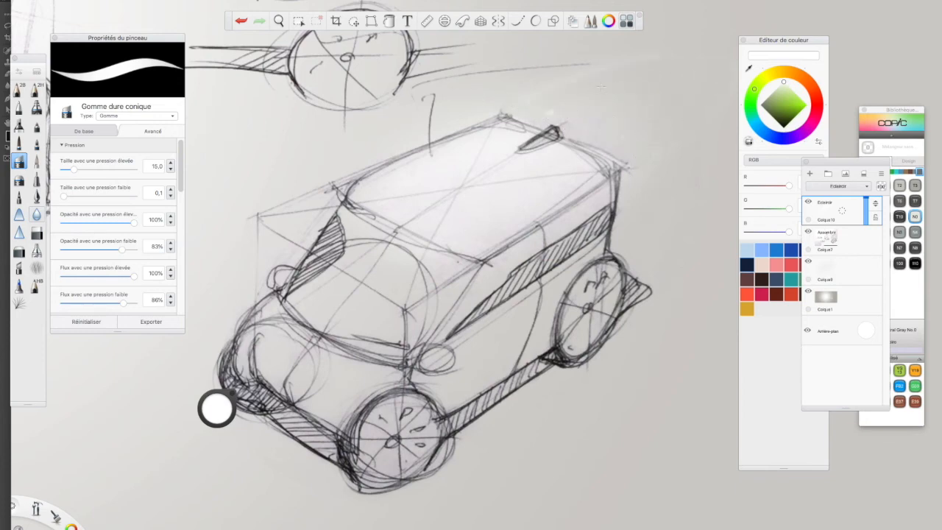
Erase the stray lines and tinted paper remnants around the van's roof on the sketch layer, and reactivate the Eclaircir layer.
click(829, 237)
drag(592, 130, 643, 164)
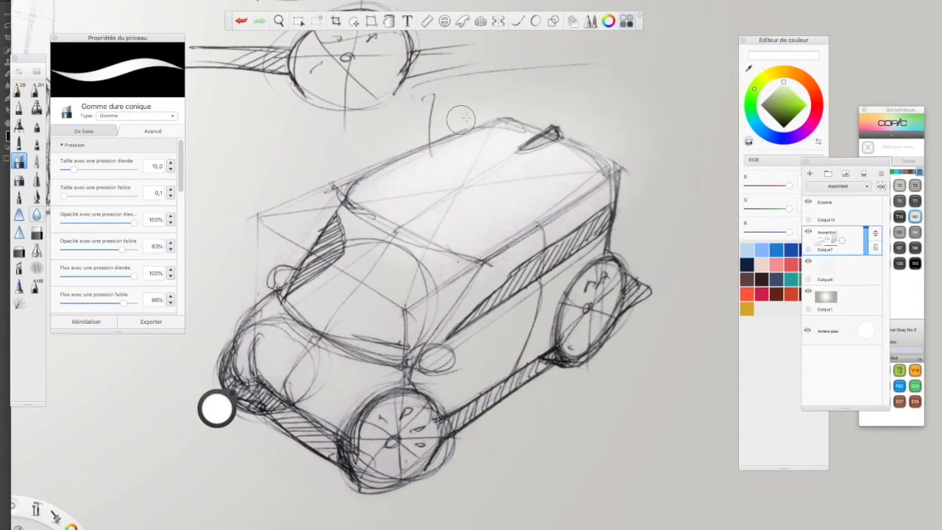
click(816, 210)
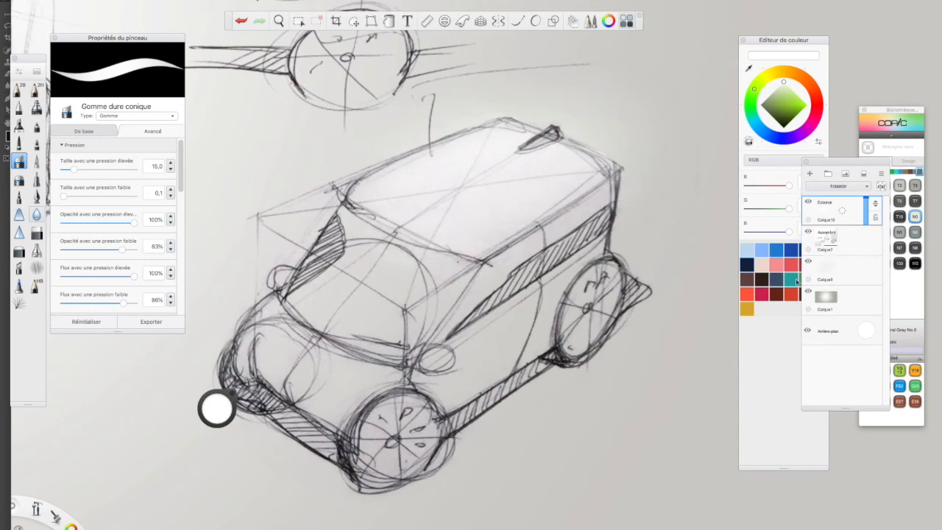
Airbrush Copic N7 grey shading onto the van's lower side, front end and rear wheel on a new Normal layer above the highlight.
click(36, 108)
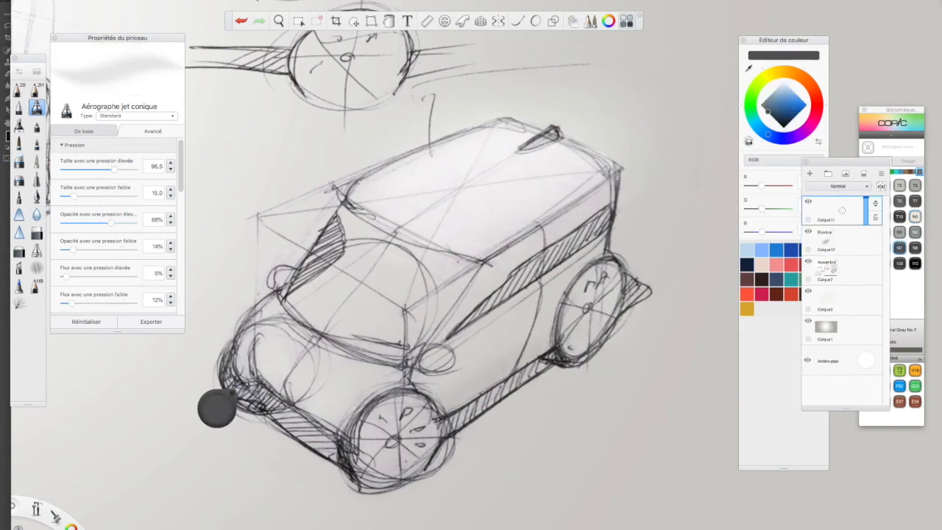
mouse_move(457, 394)
mouse_down()
mouse_move(544, 357)
mouse_move(477, 373)
mouse_up()
drag(271, 377, 273, 394)
drag(622, 296, 577, 313)
key(space)
drag(379, 271, 419, 374)
drag(424, 408, 564, 404)
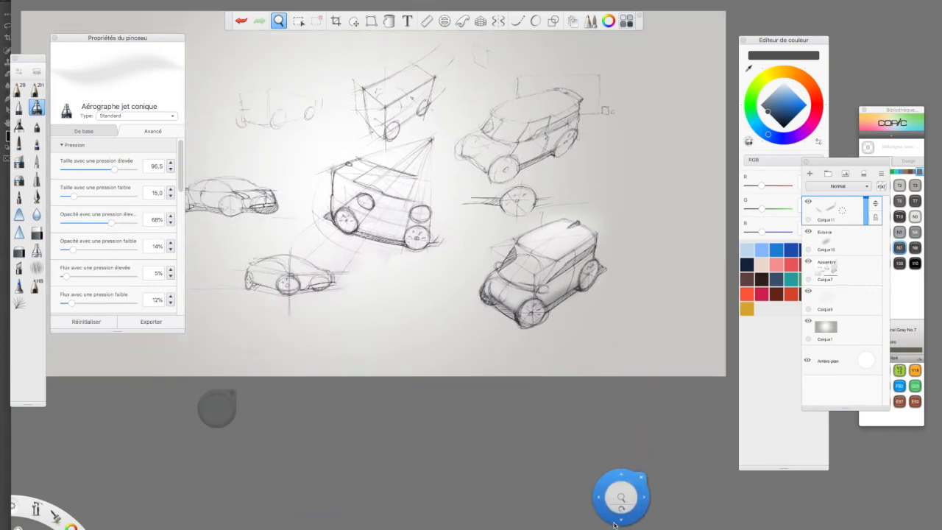
drag(574, 336, 481, 436)
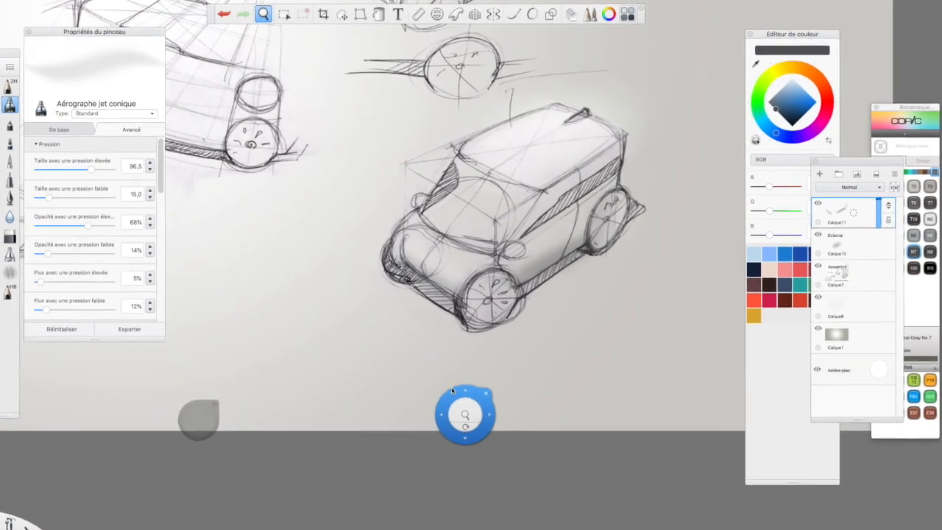